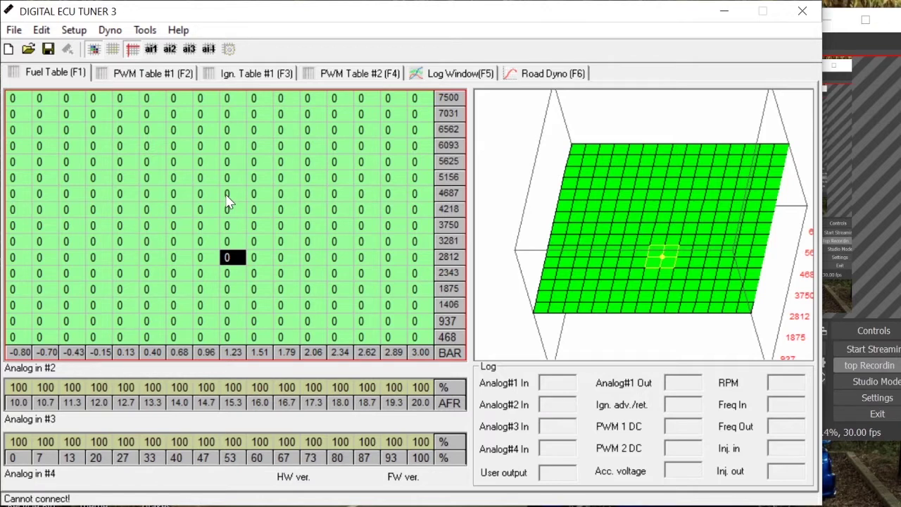
- Open Setup > Scales configuration, showing the 400 kPa MAP, AFR 10-20 and mx5.ini scales, and move it up-left
left_click(74, 30)
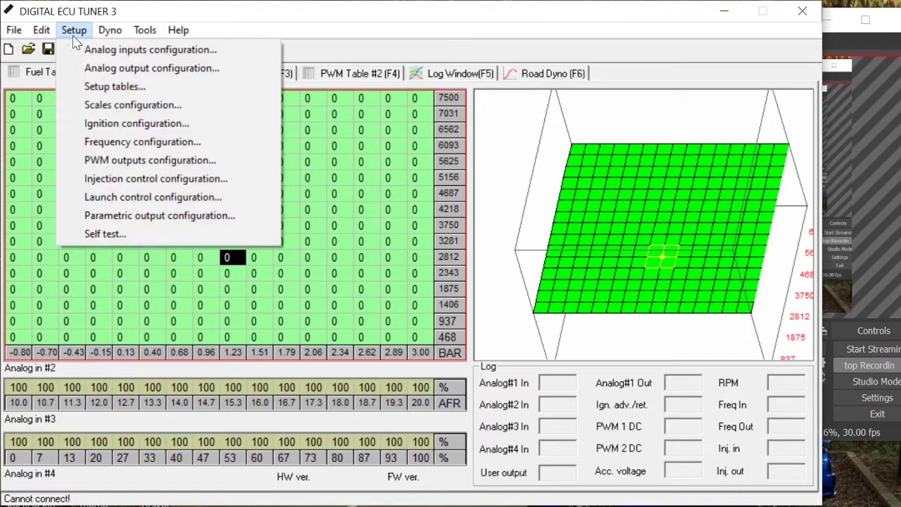
left_click(105, 106)
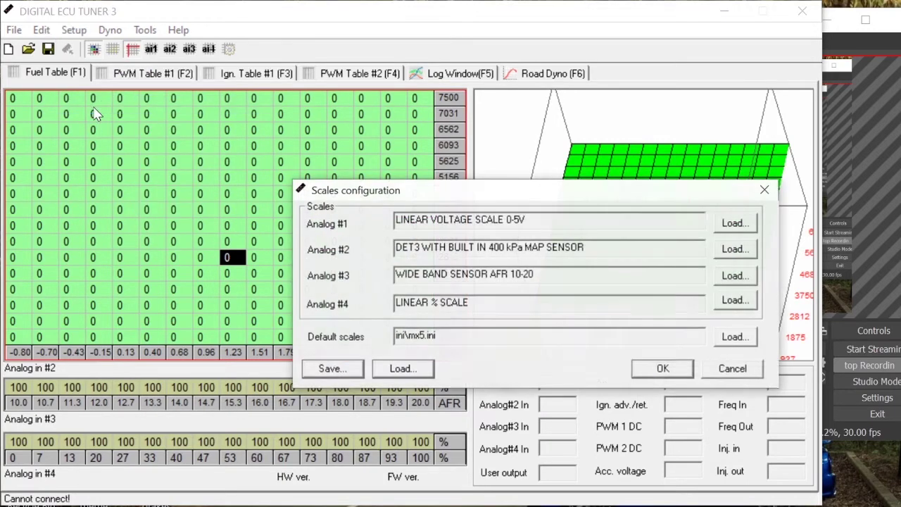
left_click_drag(407, 191, 317, 106)
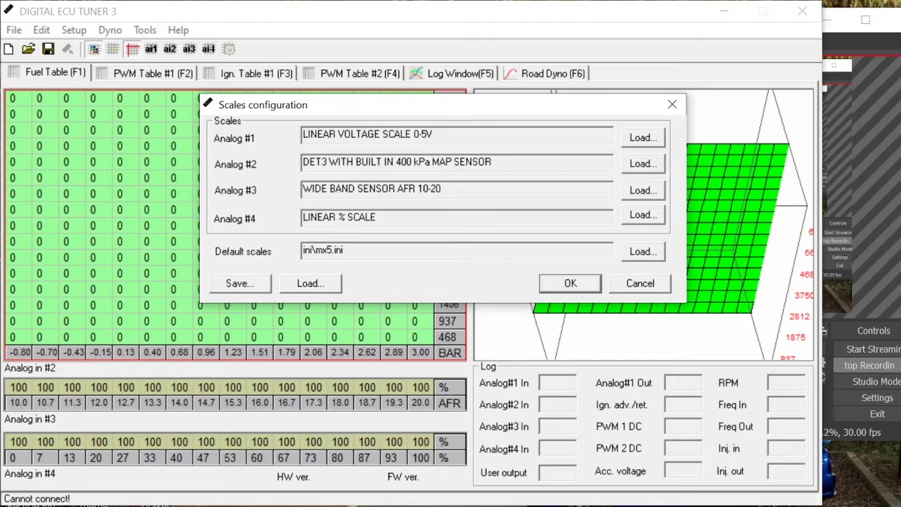
- Load DET3_with_400kPa_MAP.def as the Analog #2 scale, then select the mx5.ini default scales name
left_click(653, 170)
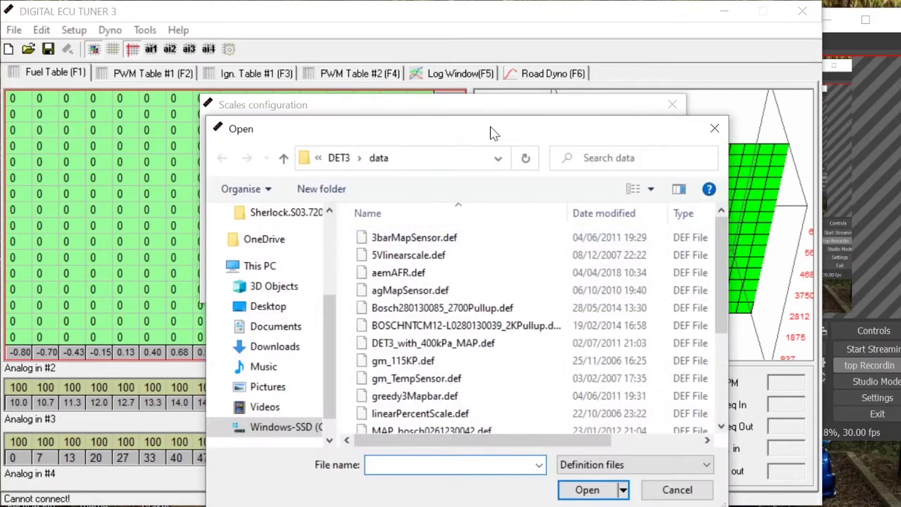
left_click_drag(493, 126, 487, 63)
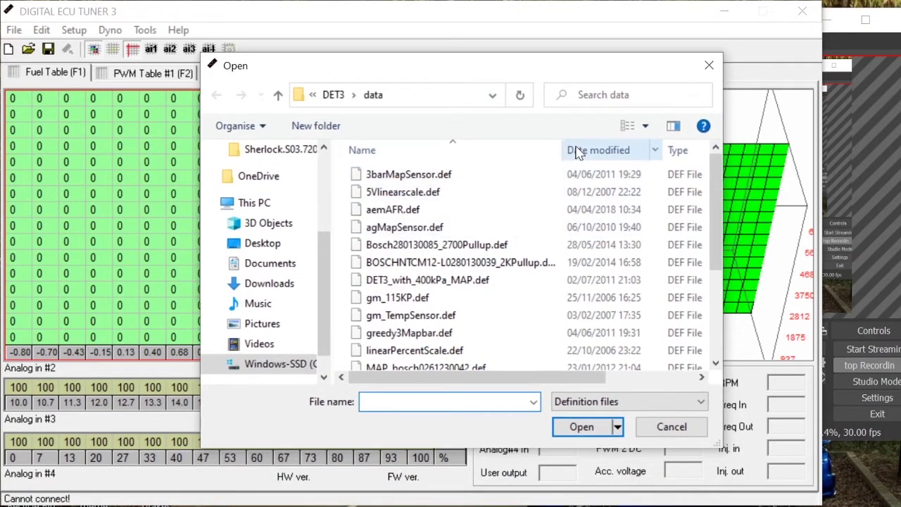
left_click_drag(716, 178, 721, 152)
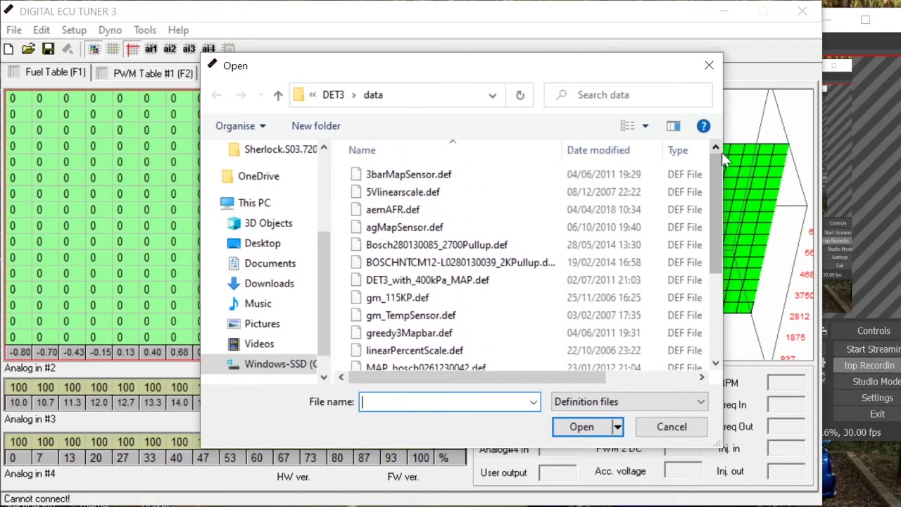
left_click(442, 281)
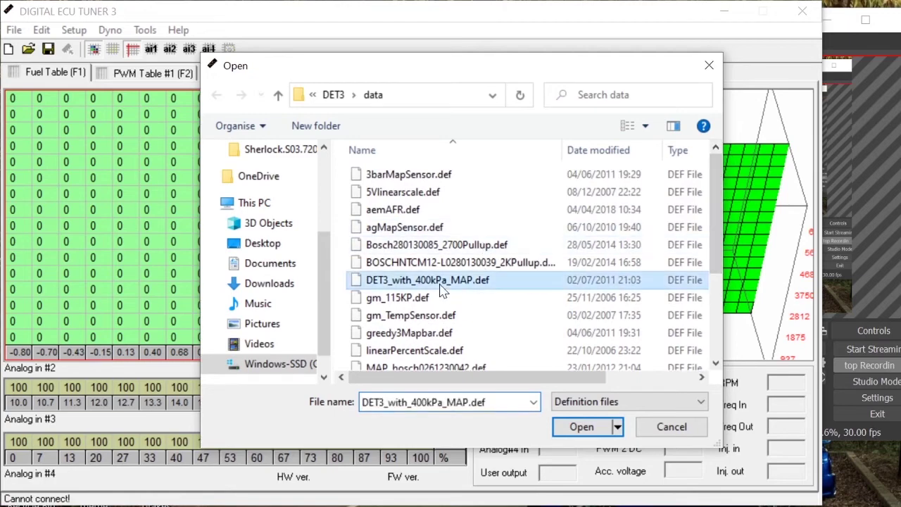
left_click(581, 426)
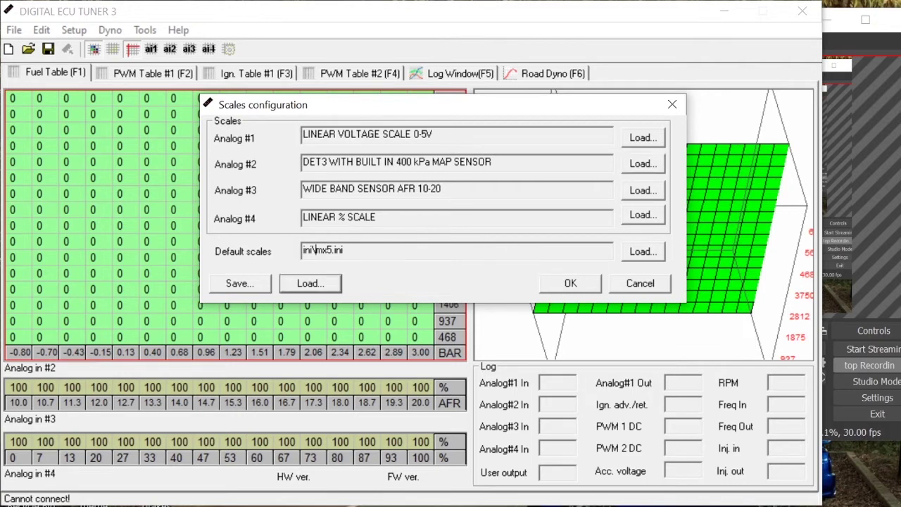
left_click_drag(315, 250, 348, 251)
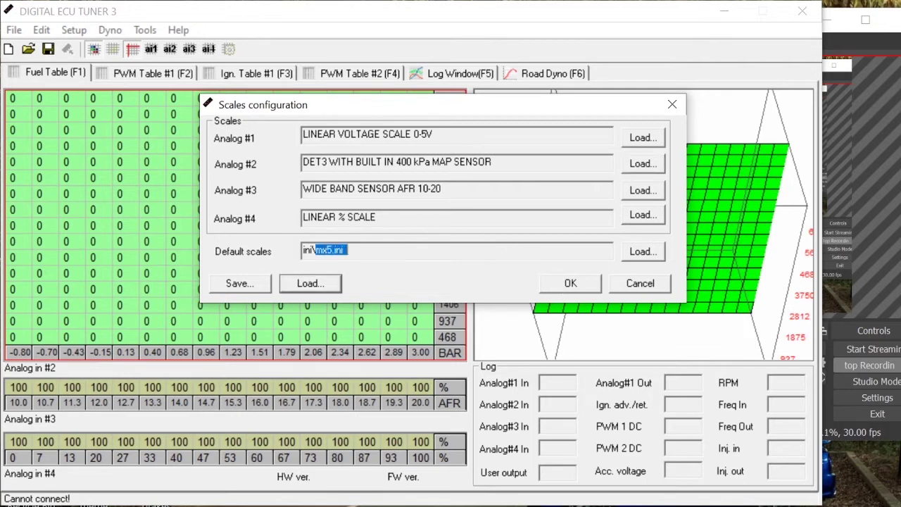
- Confirm the scales and, in Setup tables, keep Analog in #1 as the fuel modify signal
left_click(576, 290)
left_click(573, 288)
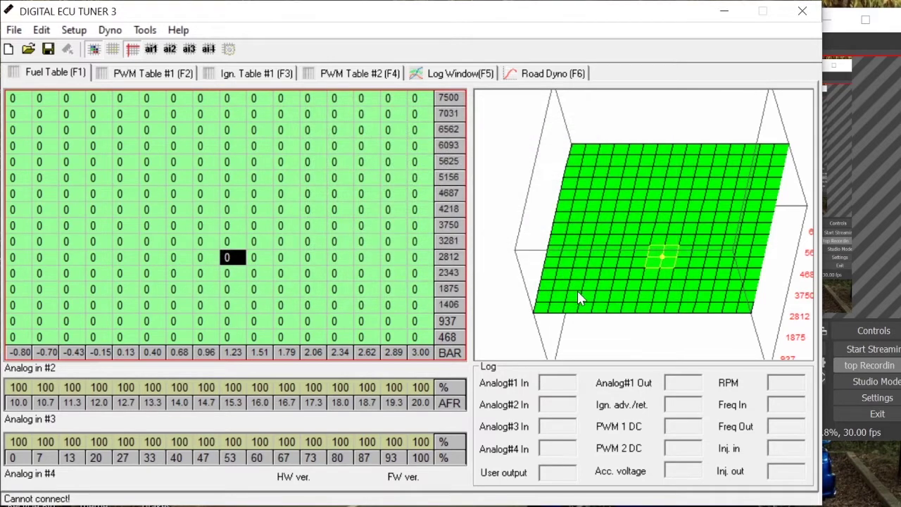
left_click(85, 35)
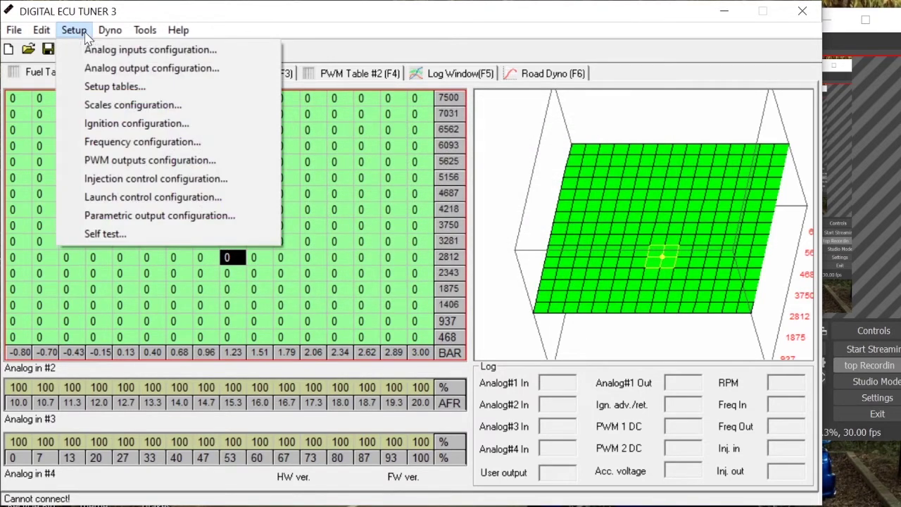
left_click(91, 90)
left_click_drag(120, 55, 145, 56)
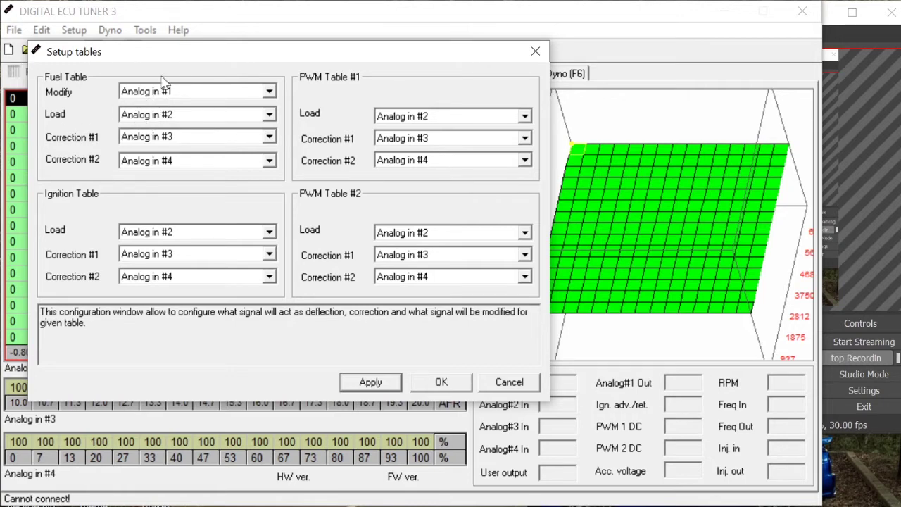
left_click(160, 96)
left_click(175, 111)
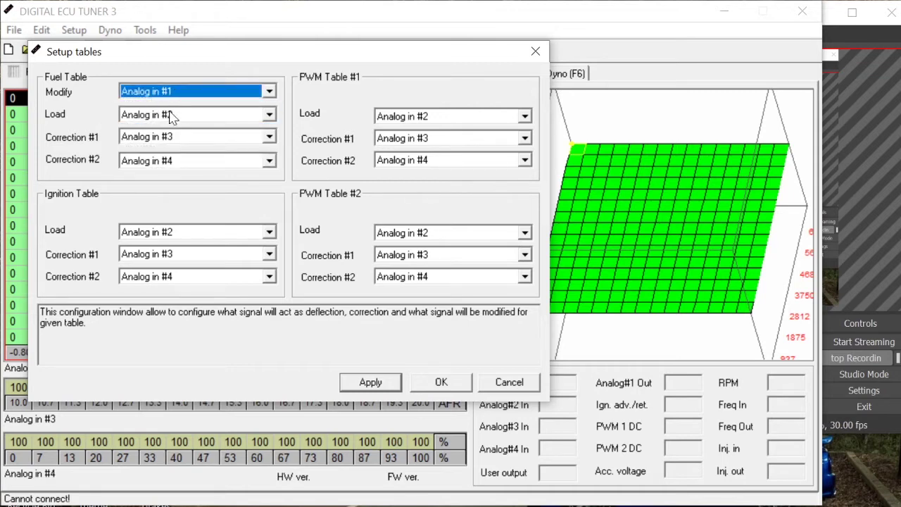
- Set the fuel table load to Analog in #4, disable Corrections #1 and #2, and confirm
left_click(172, 114)
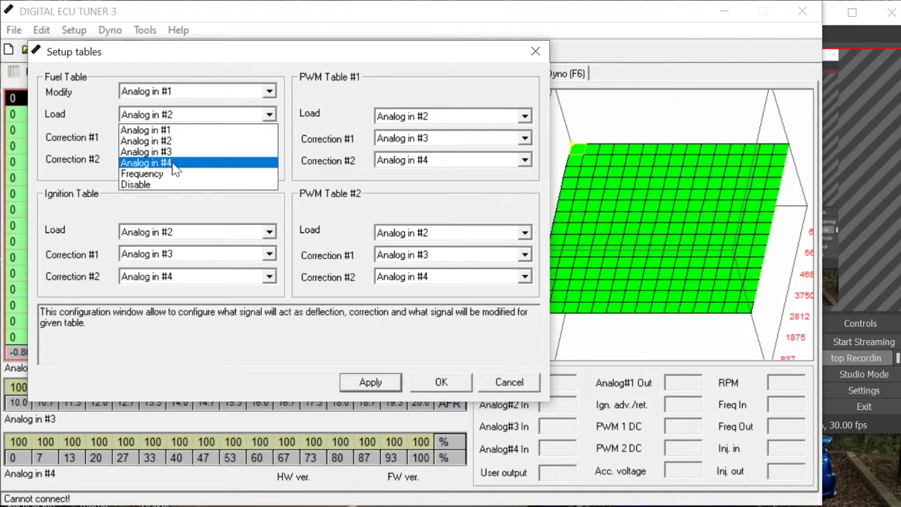
left_click(174, 164)
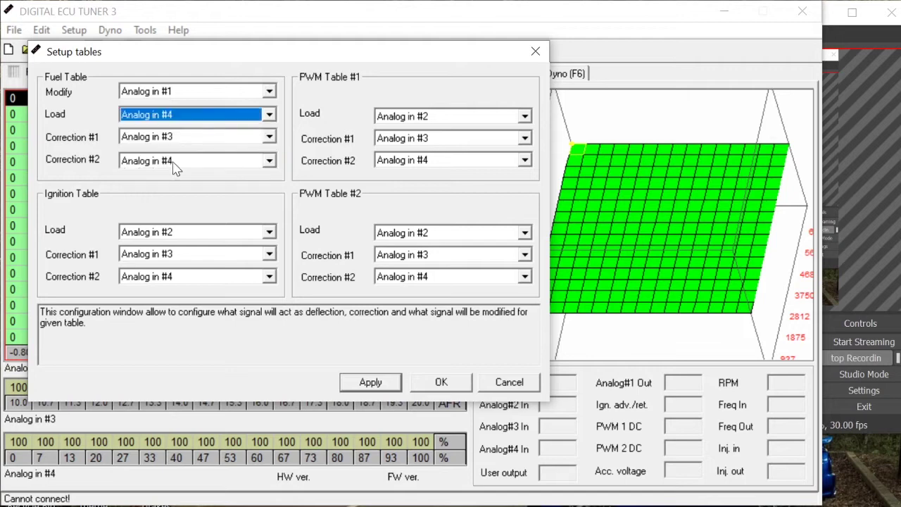
left_click(186, 139)
left_click(173, 206)
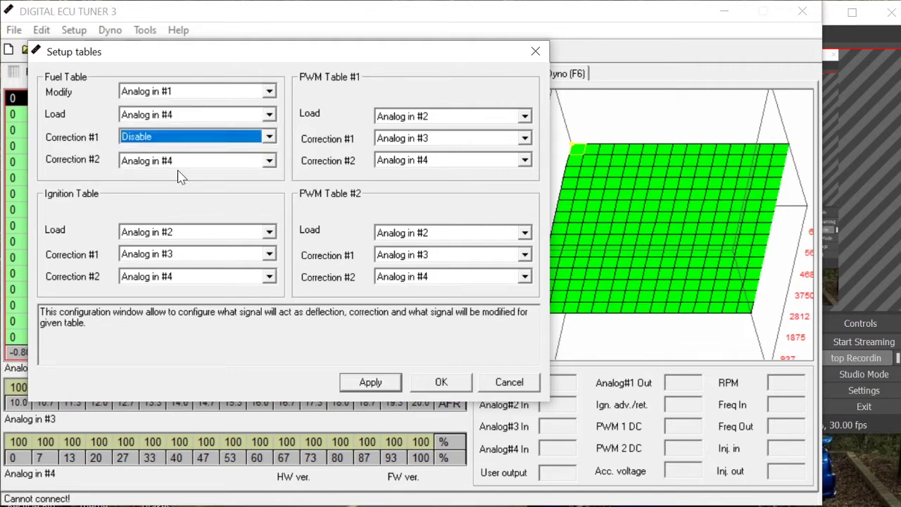
left_click(179, 161)
left_click(165, 230)
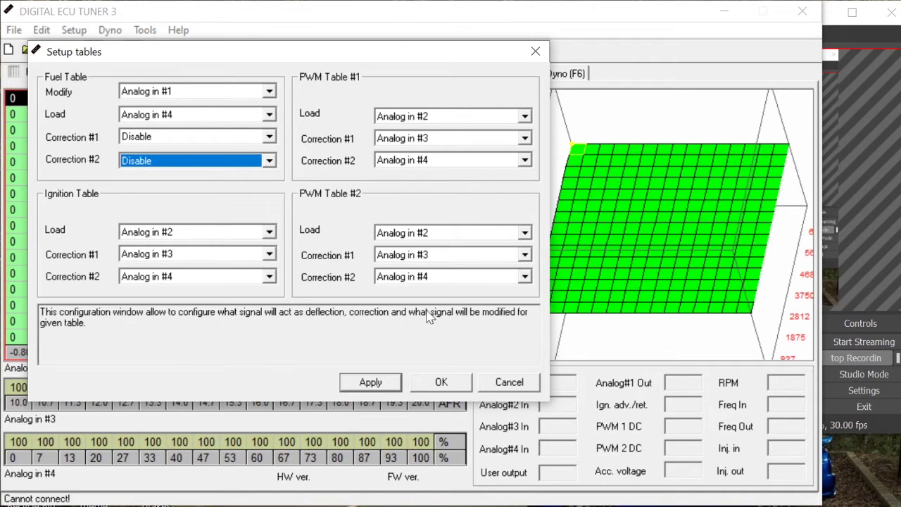
left_click(440, 382)
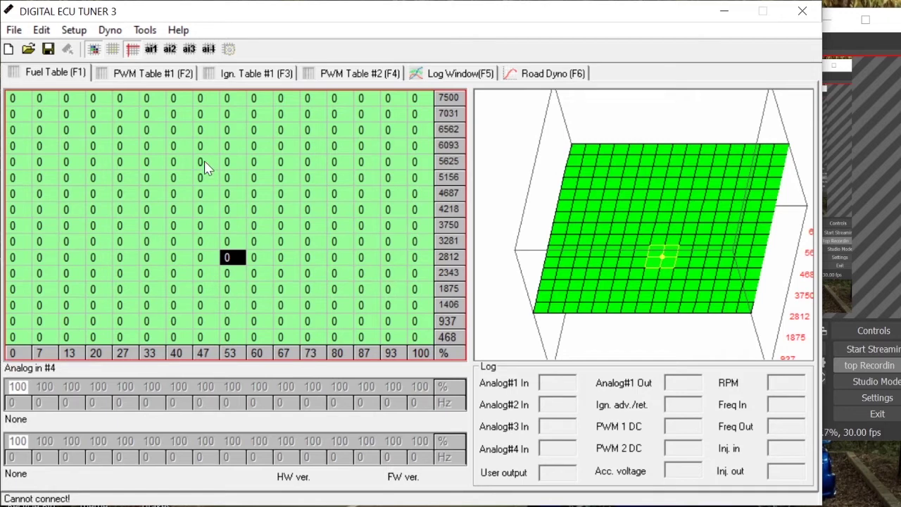
- Review the Analog output configuration's 0.00–5.00 V range and close it unchanged
left_click(74, 29)
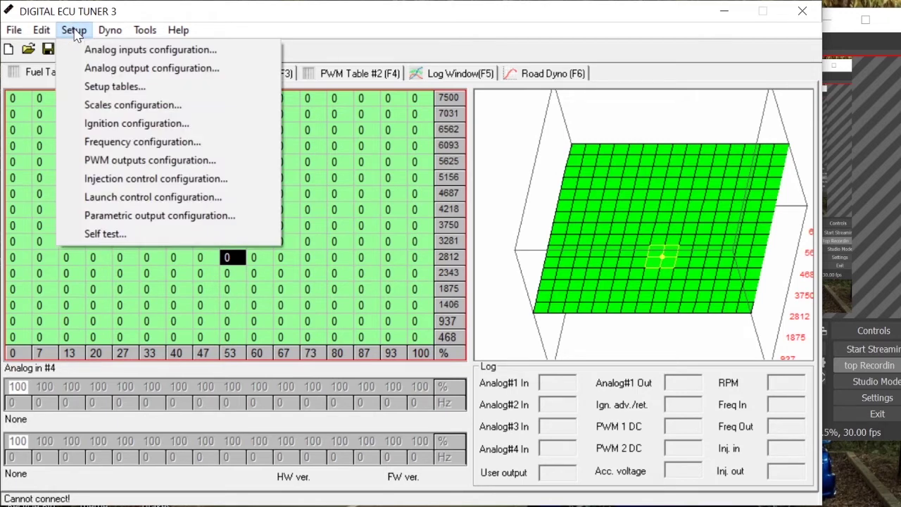
left_click(88, 72)
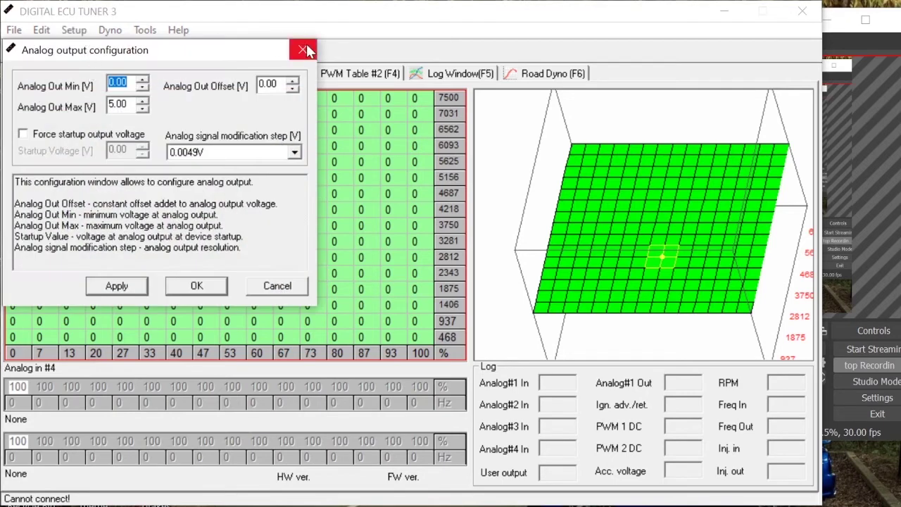
left_click(301, 51)
- Set ignition to Retard single signal, Hall effect or optical sensor input, maximum RPM 6800, and apply
left_click(74, 29)
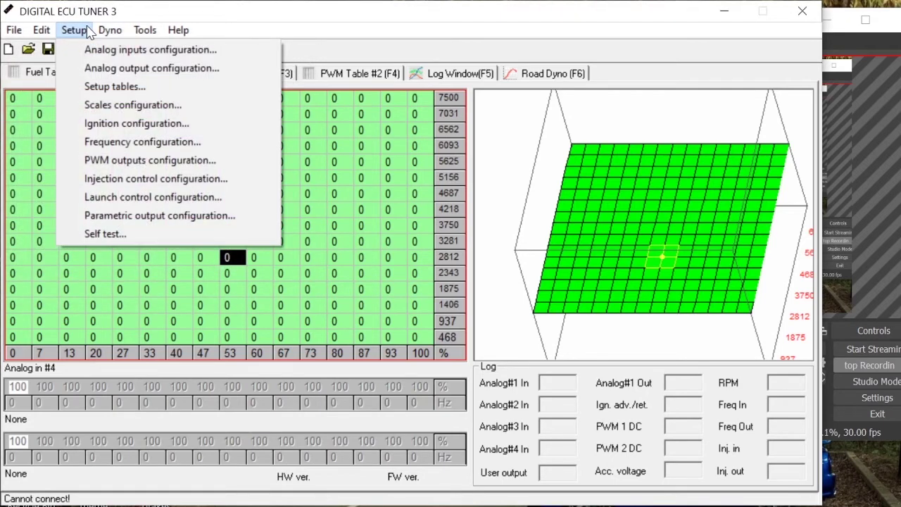
left_click(99, 125)
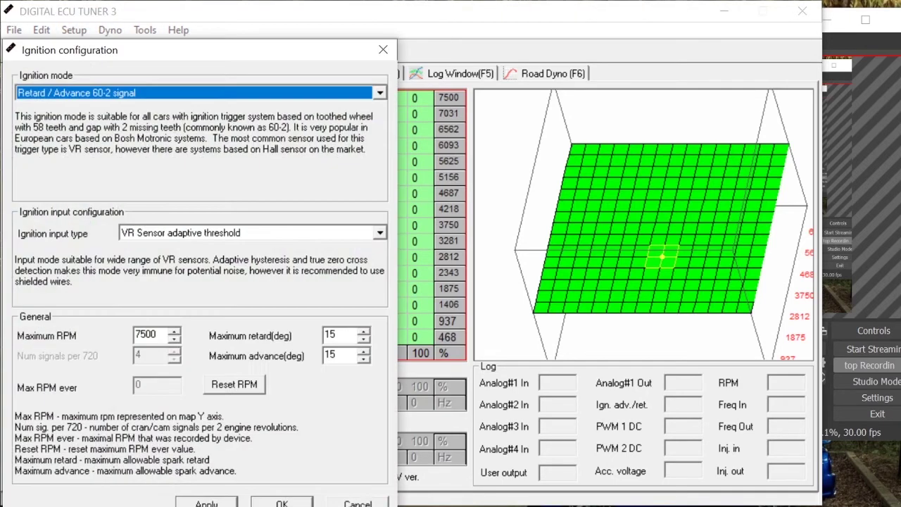
left_click(213, 98)
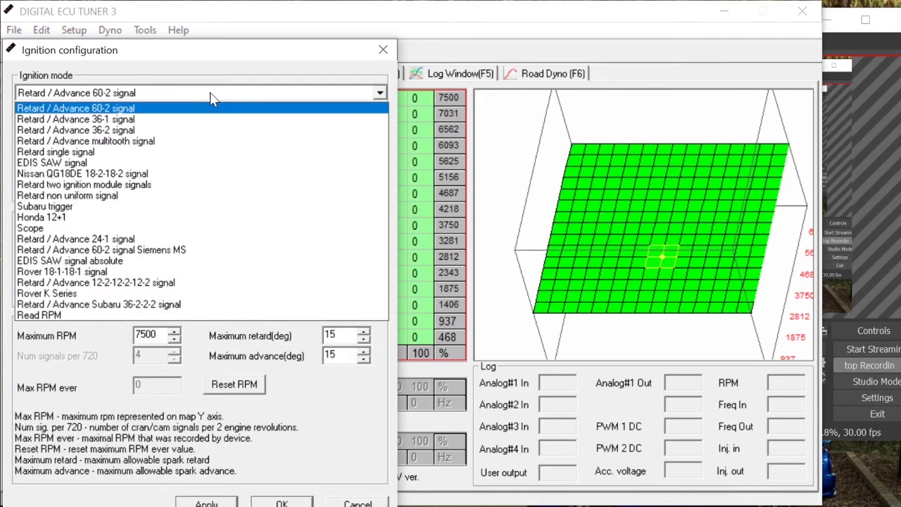
left_click(88, 155)
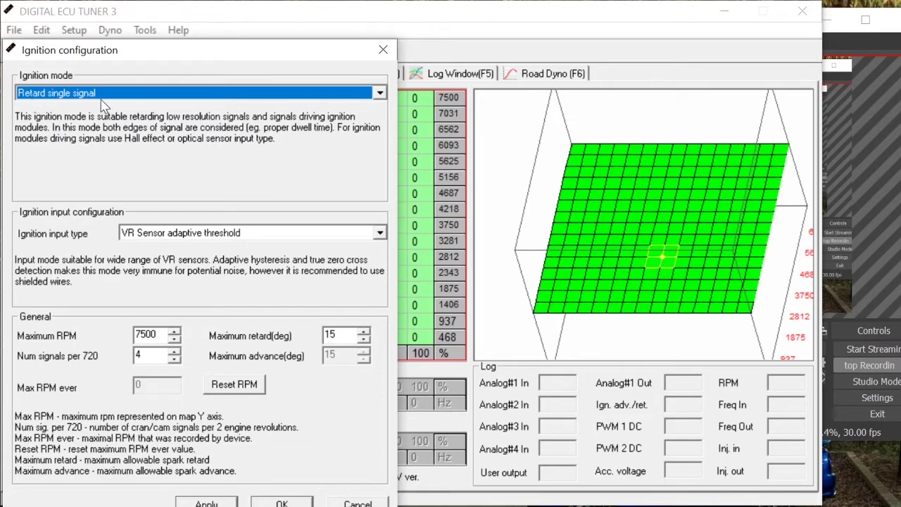
left_click(168, 236)
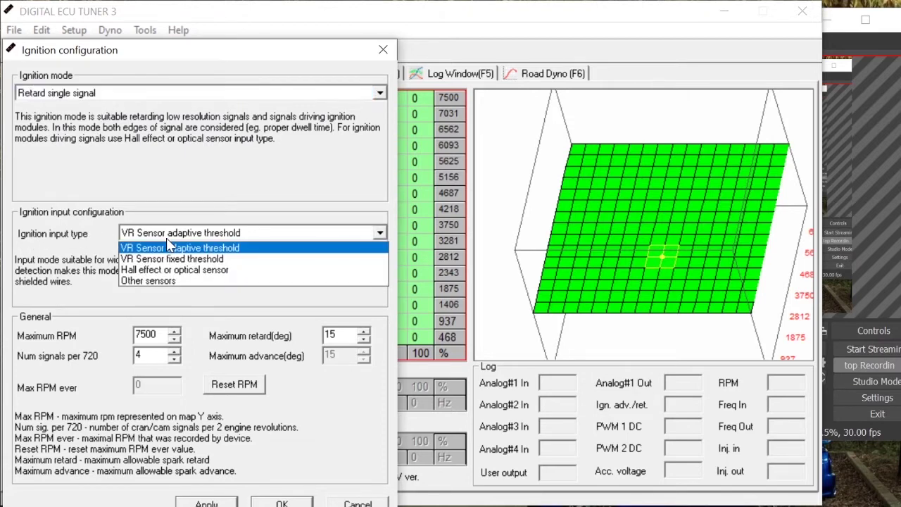
left_click(213, 271)
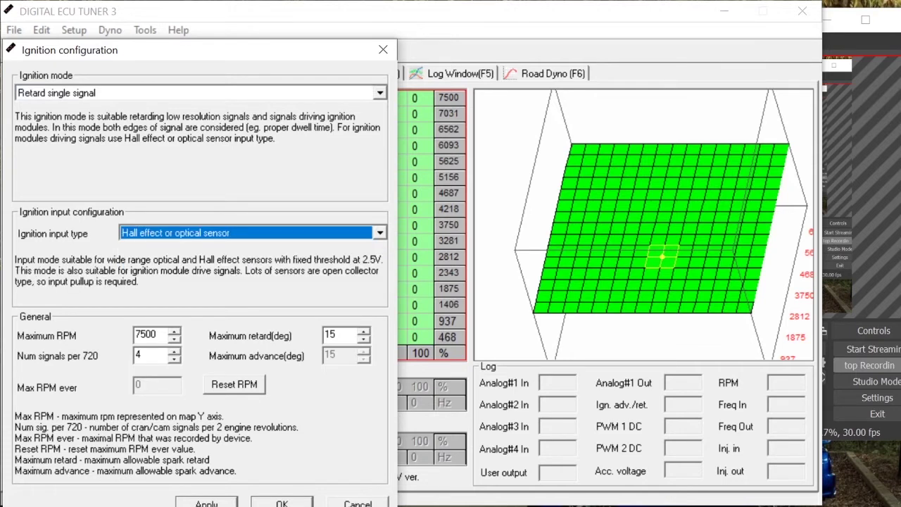
left_click(176, 339)
left_click(176, 339)
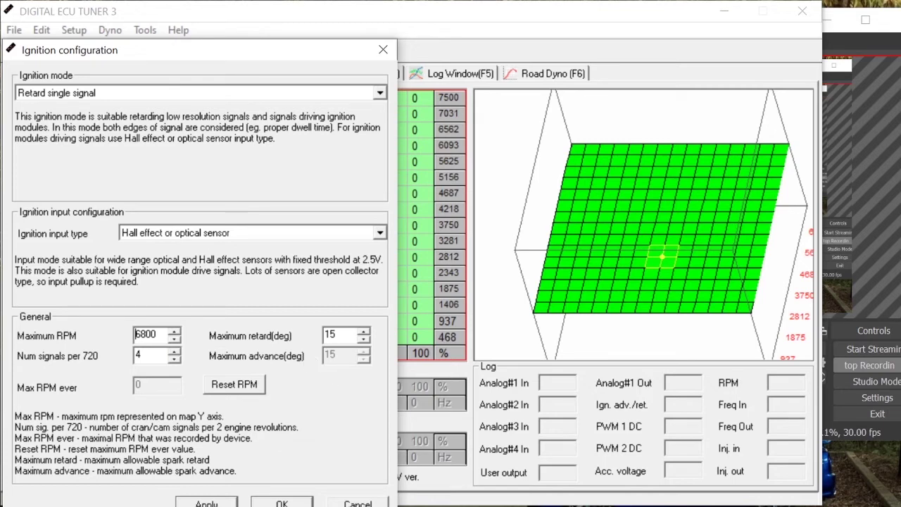
left_click(206, 502)
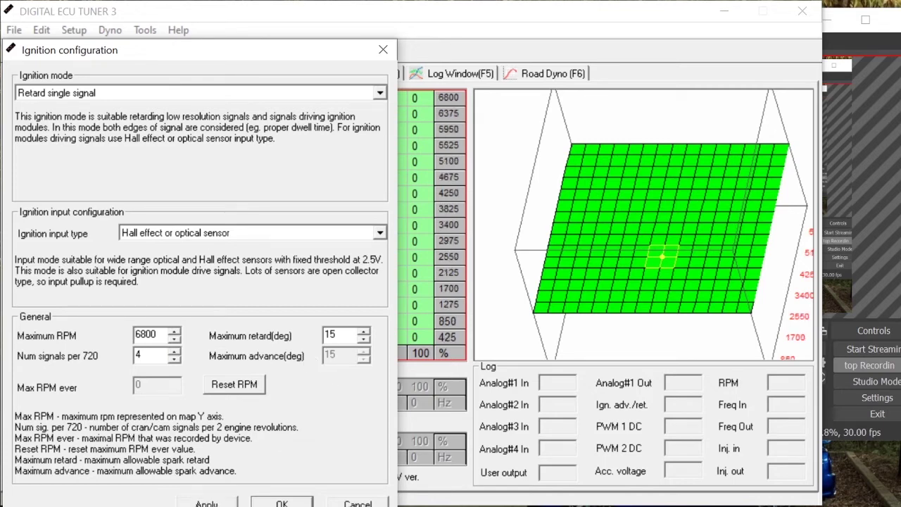
- Close the Ignition configuration with OK, returning to the 425–6800 RPM fuel table
left_click(284, 503)
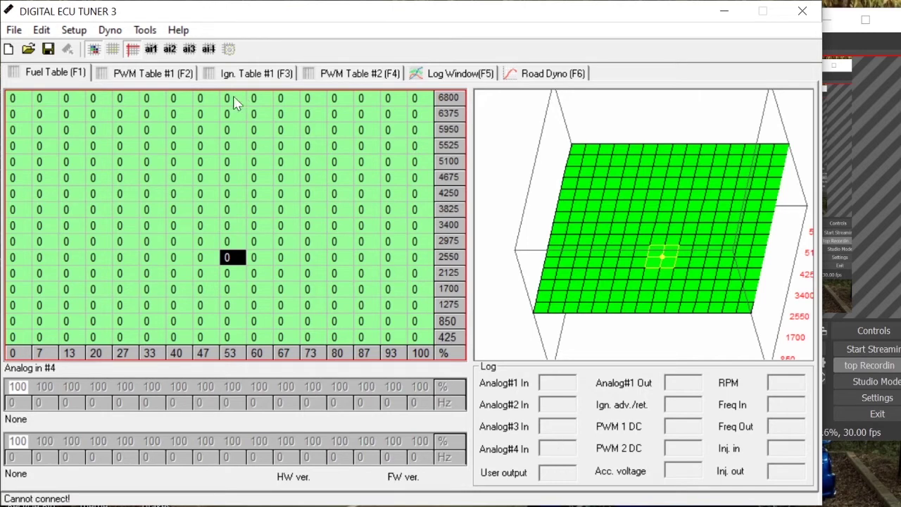
- In Analog inputs configuration, set the Analog #4 minimum value to 0.63 V
left_click(74, 30)
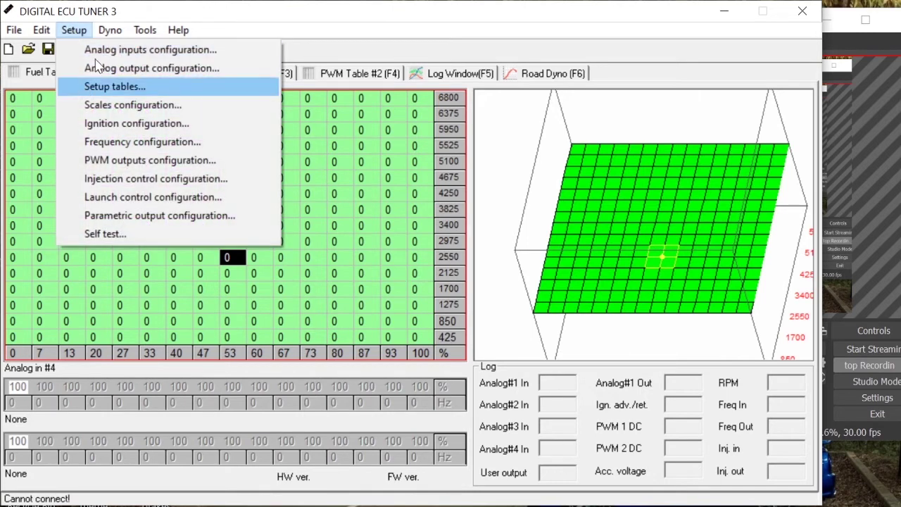
left_click(130, 55)
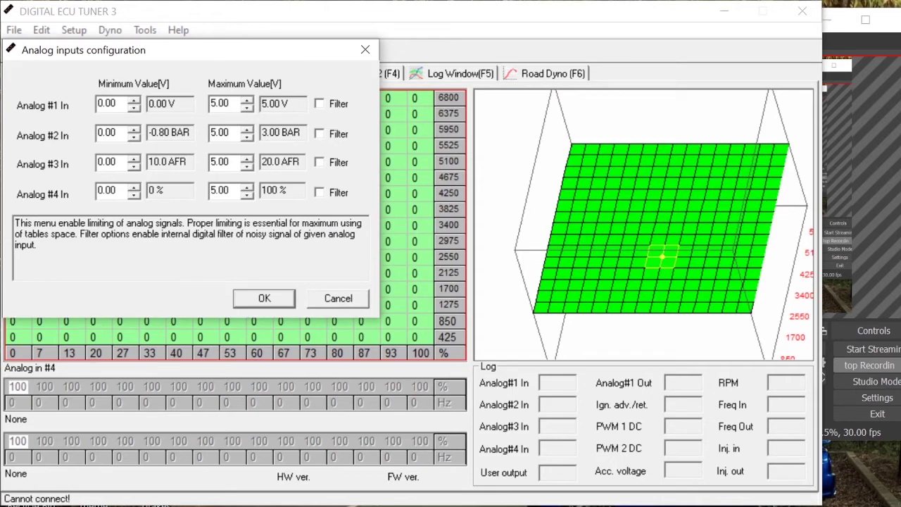
double_click(109, 191)
type("0.630")
left_click(228, 190)
- Apply the analog limits and inspect the 13–100 % fuel cells, ending on the 77% / 2975 cell
left_click(264, 297)
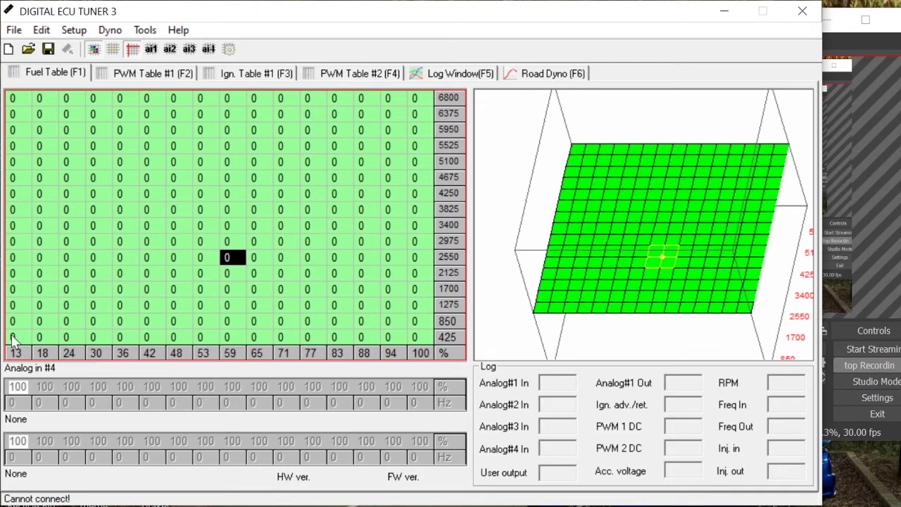
left_click(13, 337)
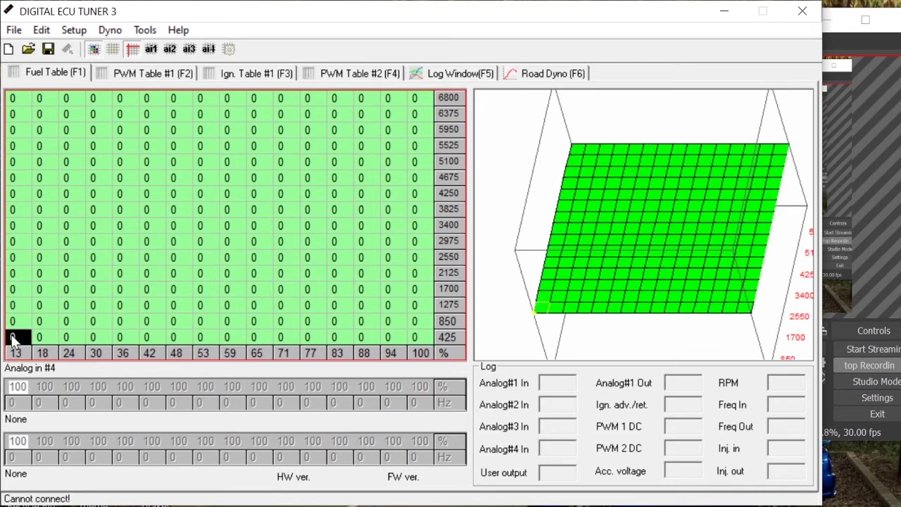
left_click(65, 338)
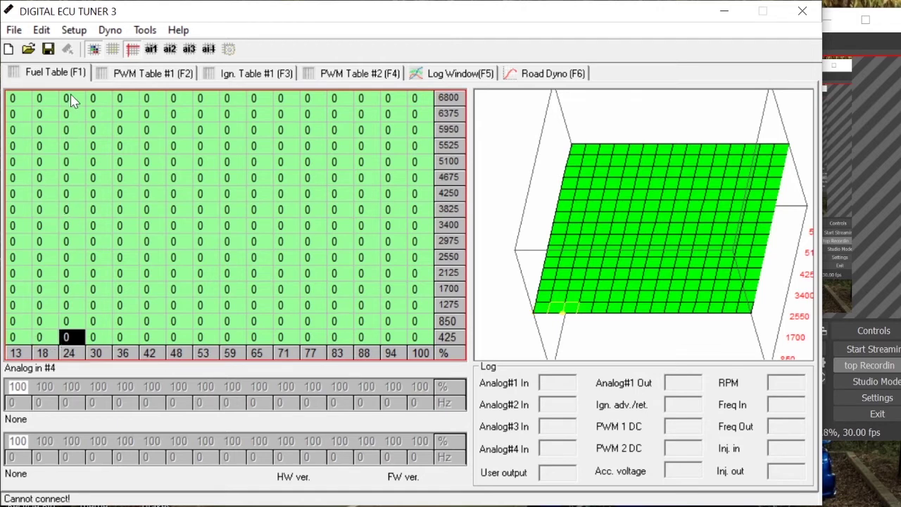
left_click_drag(70, 99, 420, 339)
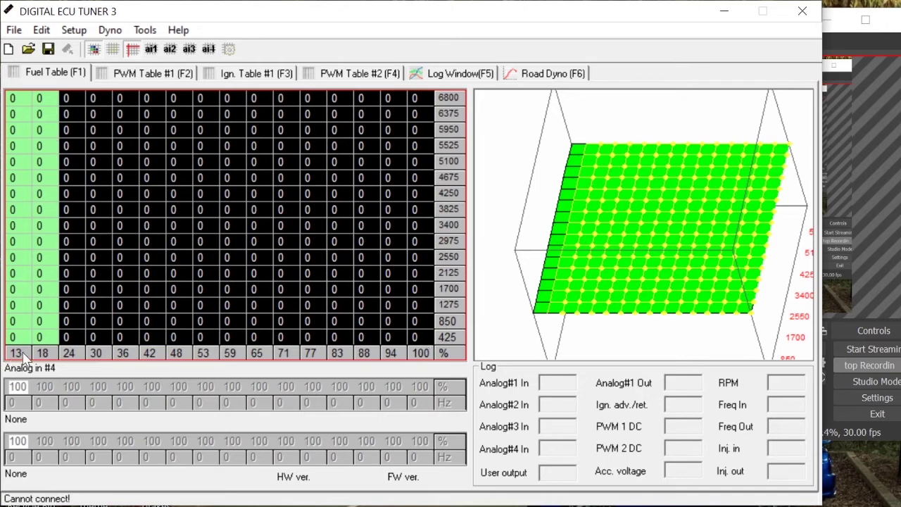
left_click_drag(12, 99, 432, 343)
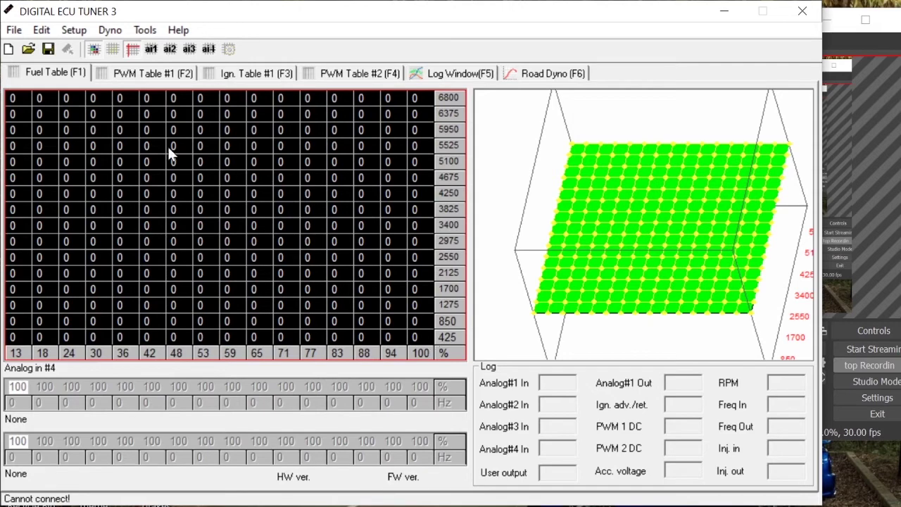
left_click(315, 241)
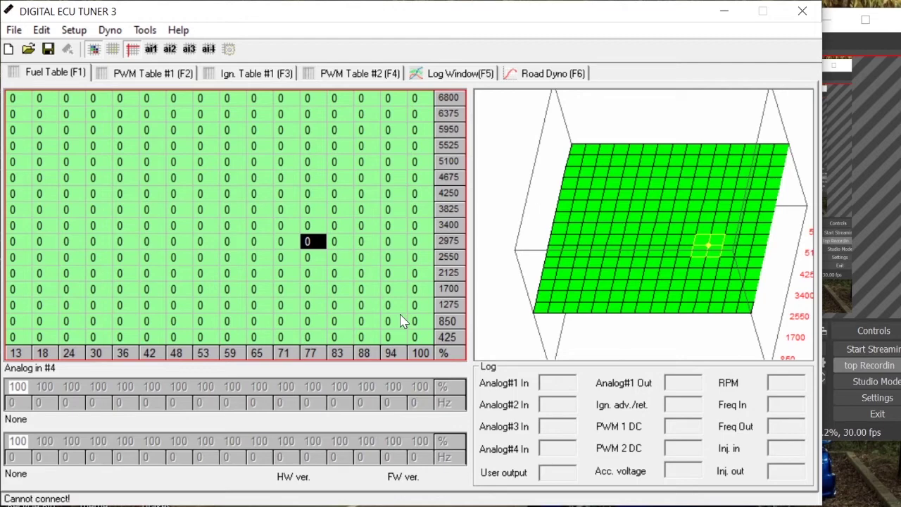
- Reopen Analog inputs configuration to verify Analog #4 spans 0.63–5.00 V (13–100 %)
left_click(74, 29)
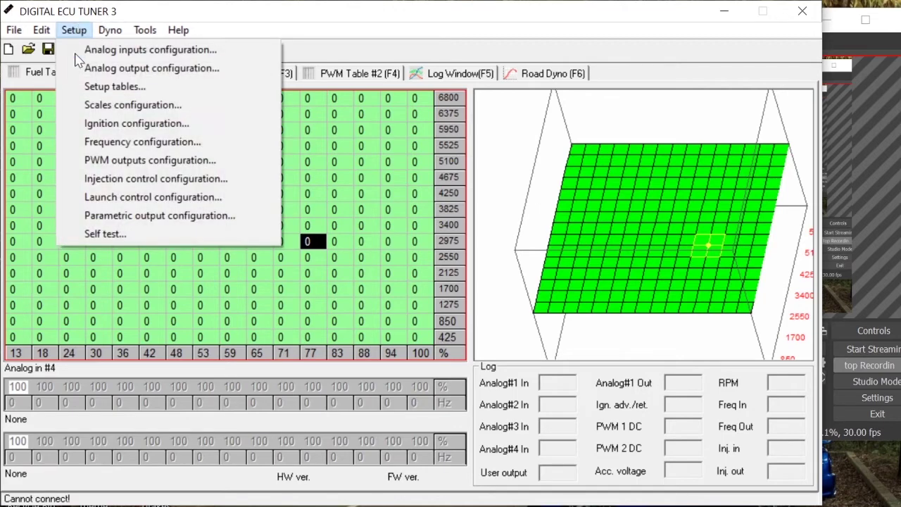
left_click(86, 52)
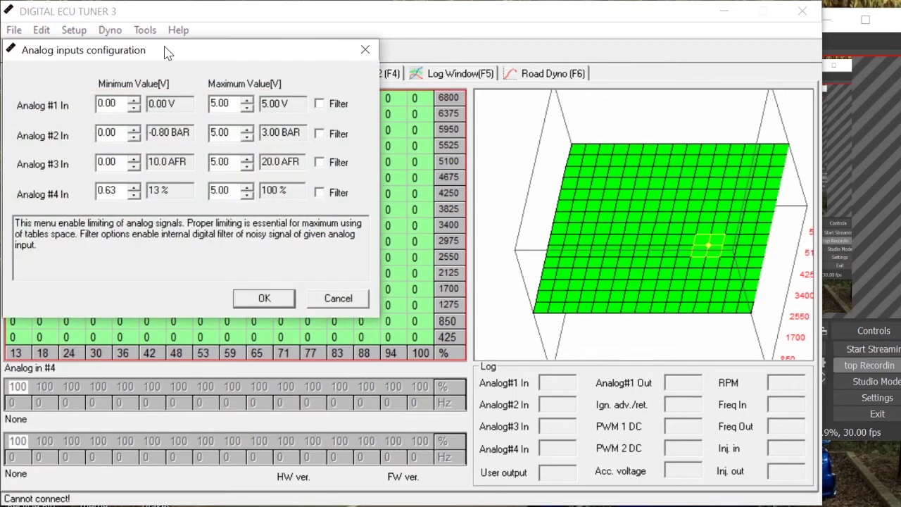
left_click_drag(167, 53, 239, 73)
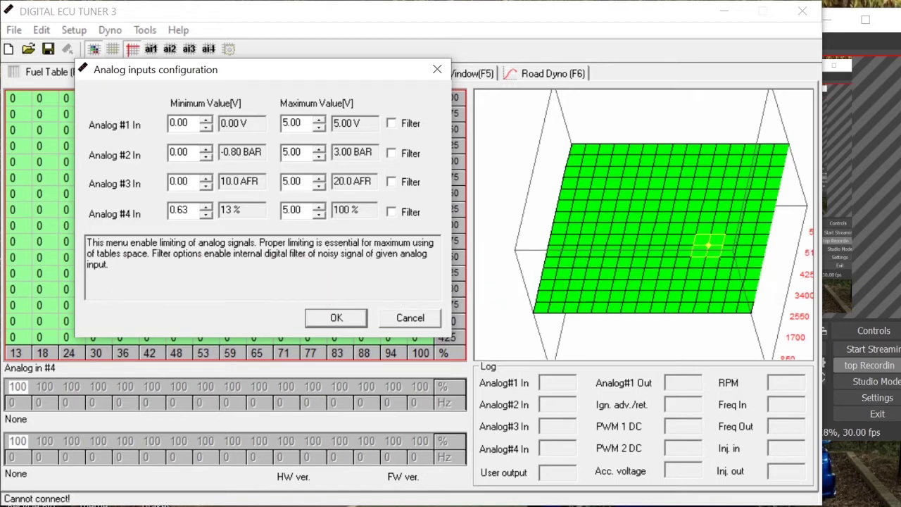
double_click(178, 123)
- Close the Analog inputs configuration with OK, keeping the Analog #4 limits
left_click(356, 317)
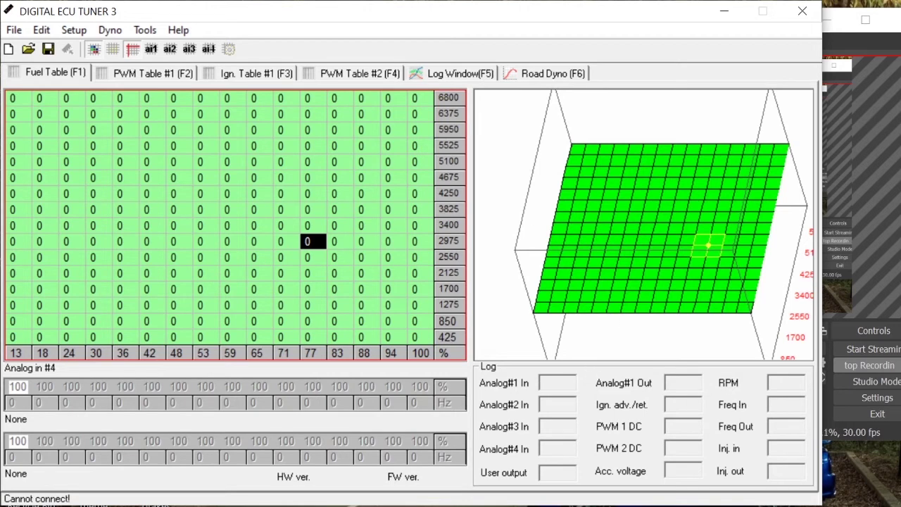
- Select every fuel table cell, raise them all to 11, then lower them again
left_click(15, 100)
left_click_drag(39, 120, 444, 356)
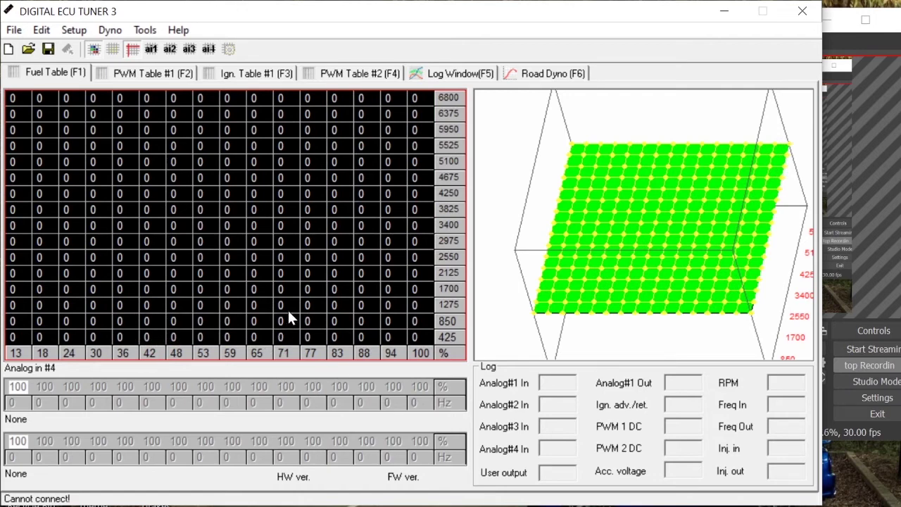
key("plus")
key("plus")
key("plus")
key("plus")
key("plus")
key("plus")
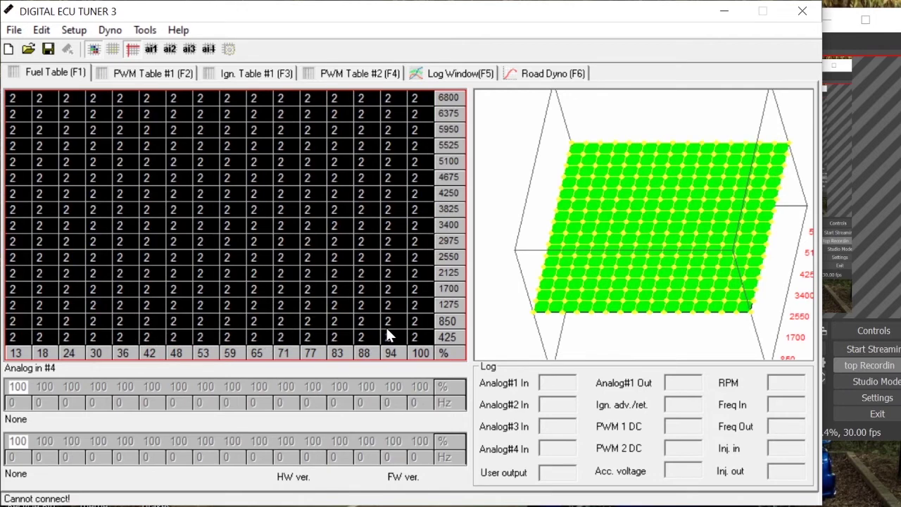
key("plus")
key("plus")
key("plus")
key("plus")
key("plus")
key("plus")
key("plus")
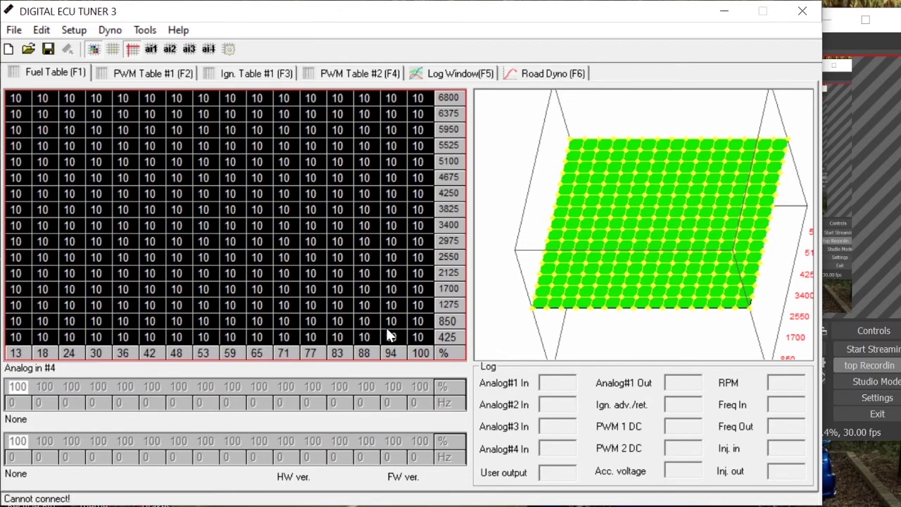
key("minus")
key("minus")
key("minus")
key("plus")
key("minus")
key("plus")
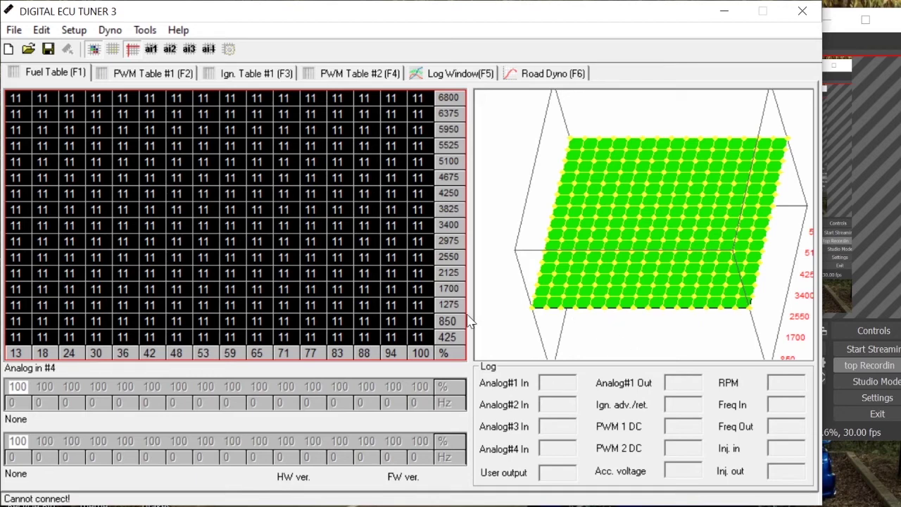
key("minus")
key("minus")
key("minus")
key("minus")
key("minus")
key("minus")
key("minus")
key("minus")
key("minus")
key("minus")
key("minus")
- On Ignition Table #1, select all cells, try -4 on them, then return them to 0
key("F3")
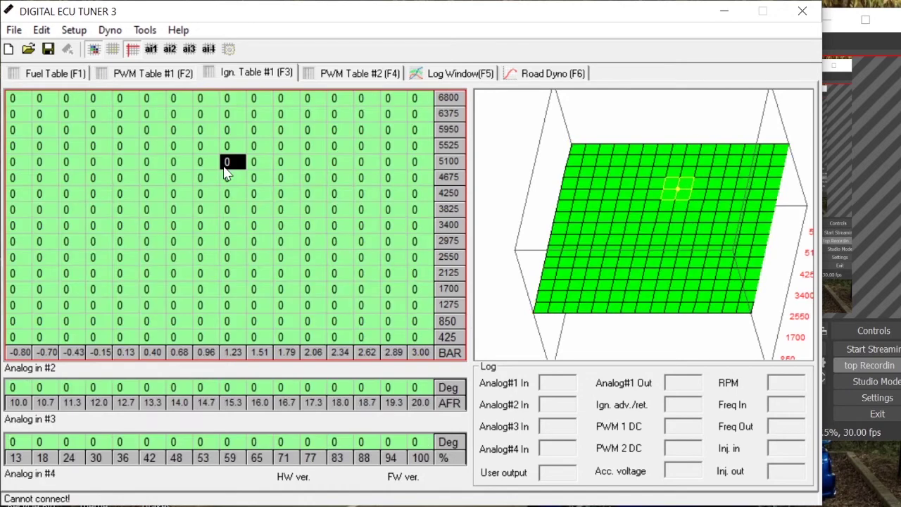
left_click_drag(12, 97, 425, 343)
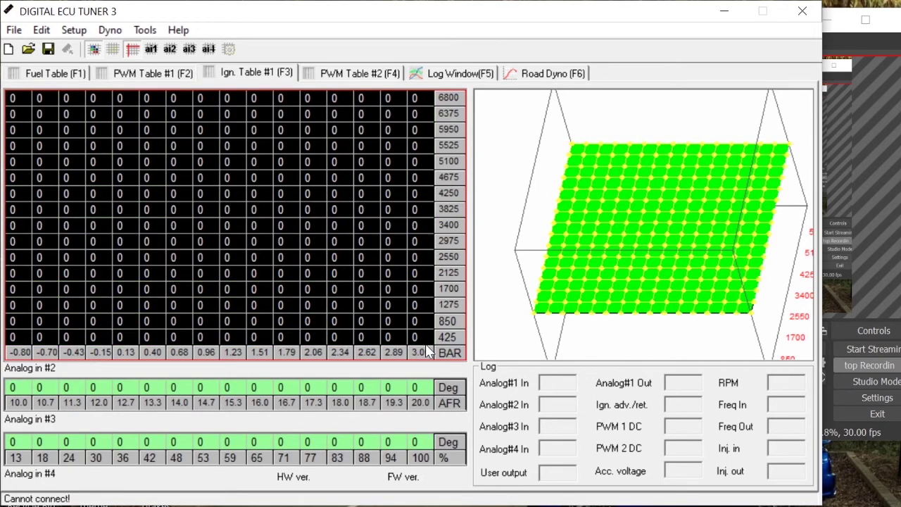
key("minus")
key("minus")
key("minus")
key("minus")
key("minus")
key("minus")
key("minus")
key("minus")
key("minus")
key("minus")
key("minus")
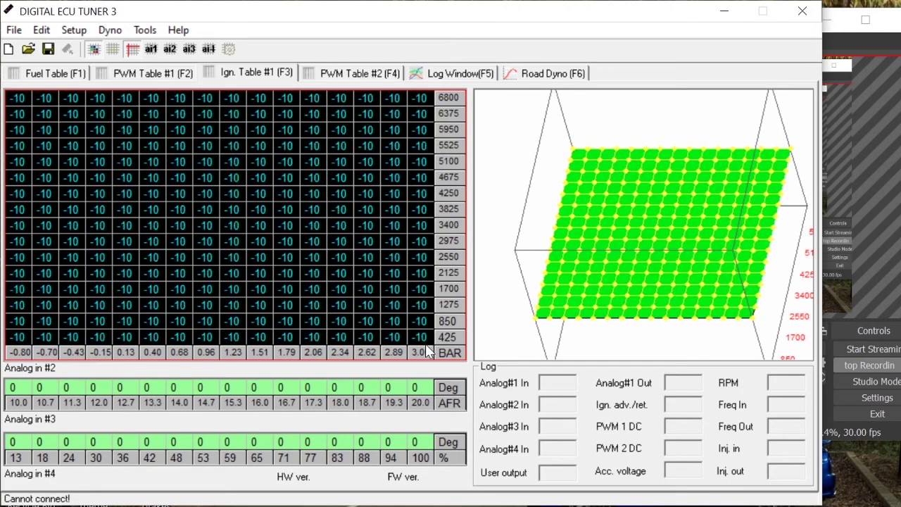
key("minus")
key("plus")
key("plus")
key("plus")
key("plus")
key("plus")
key("plus")
key("plus")
key("plus")
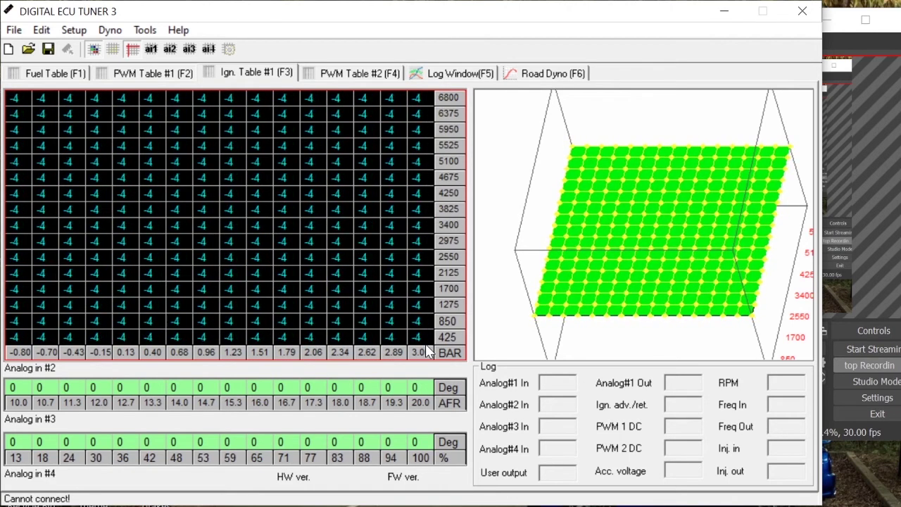
key("plus")
key("plus")
key("plus")
key("plus")
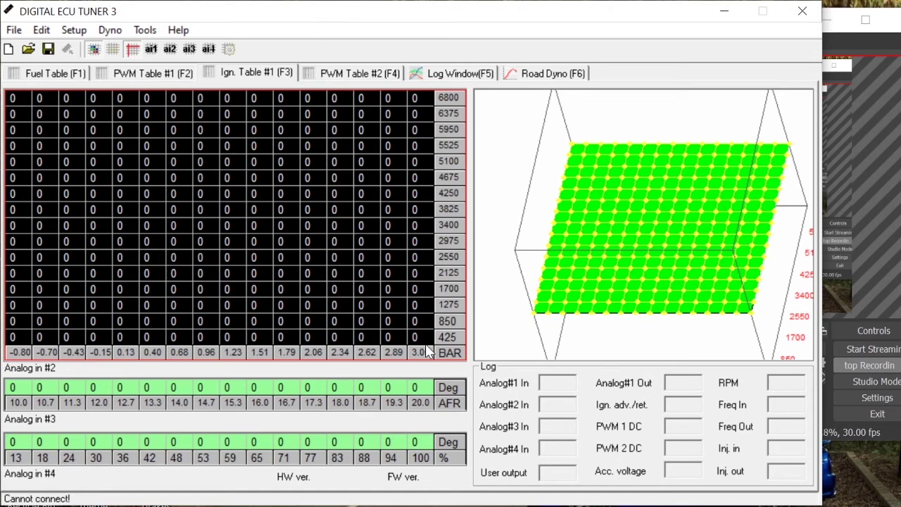
- Lower all ignition cells to -7 and -10, then raise them back to 0
key("minus")
key("minus")
key("minus")
key("minus")
key("minus")
key("minus")
key("minus")
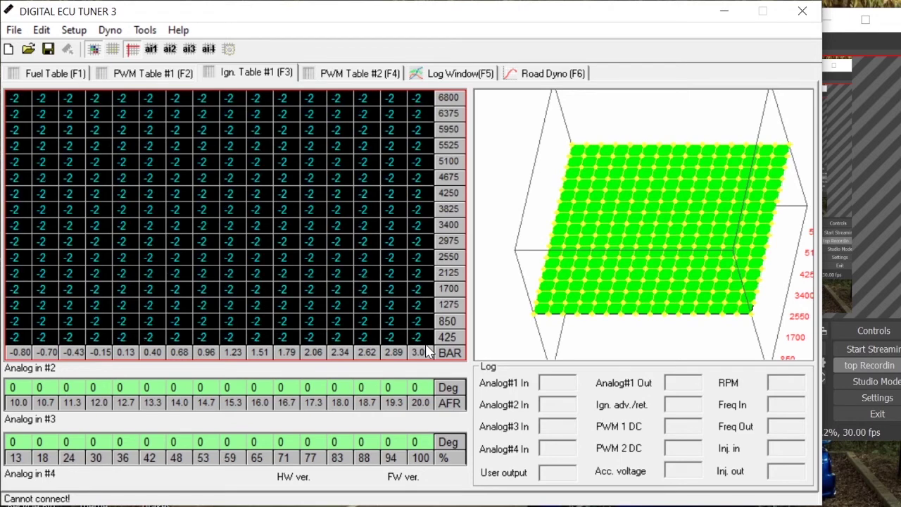
key("minus")
key("minus")
key("minus")
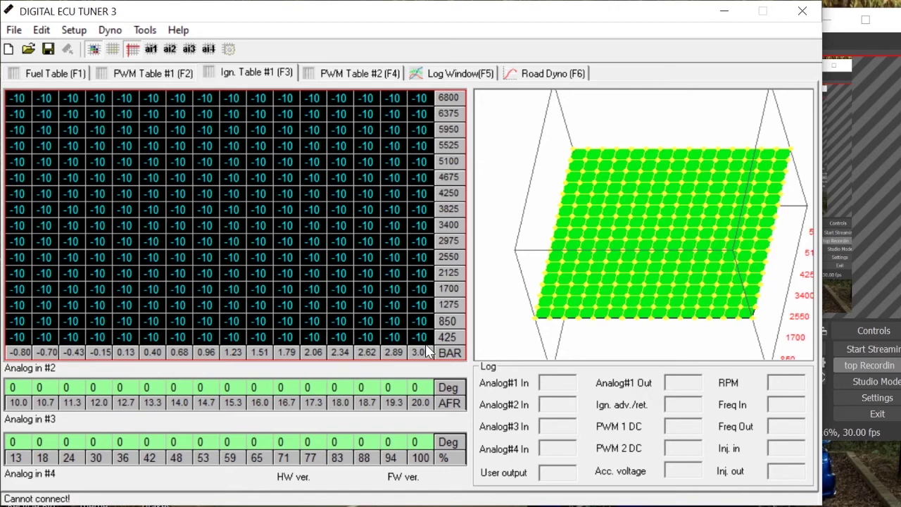
key("plus")
key("plus")
key("plus")
key("plus")
key("plus")
key("plus")
key("plus")
key("plus")
key("plus")
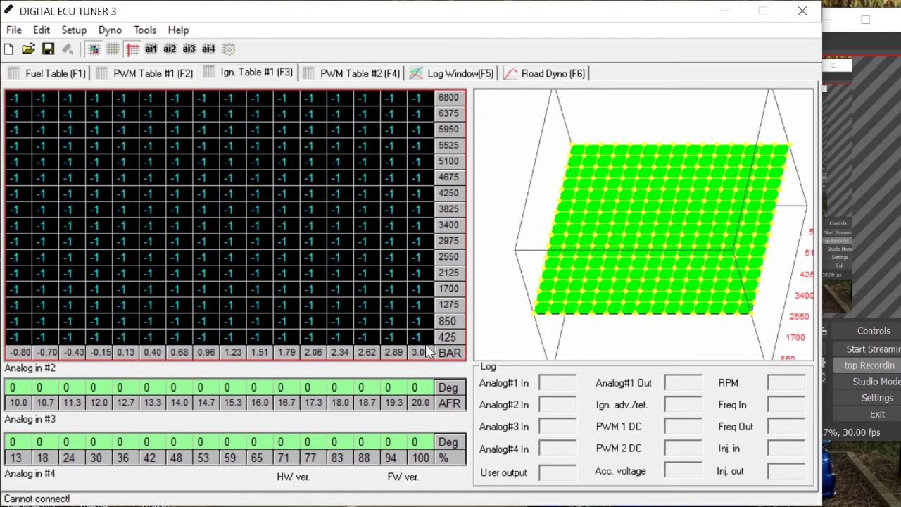
key("plus")
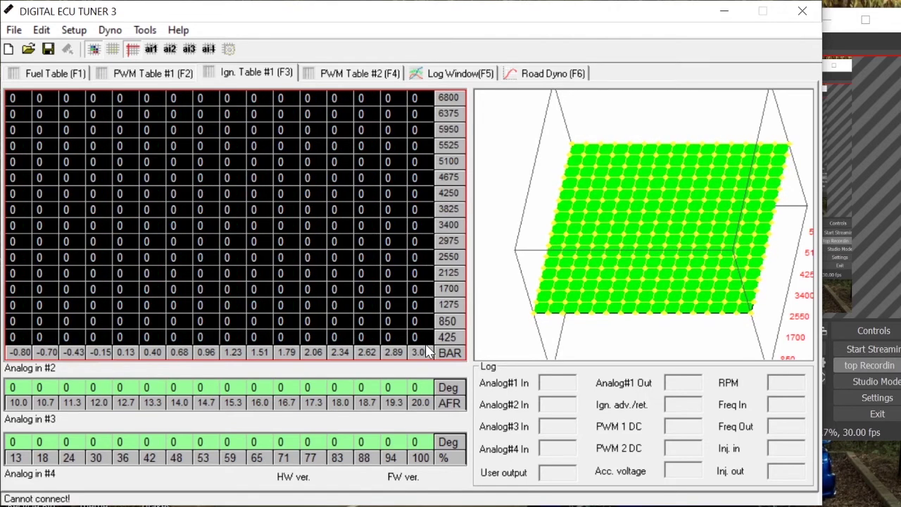
- Return to the Fuel Table and select the 71% / 3400 RPM cell
left_click(37, 76)
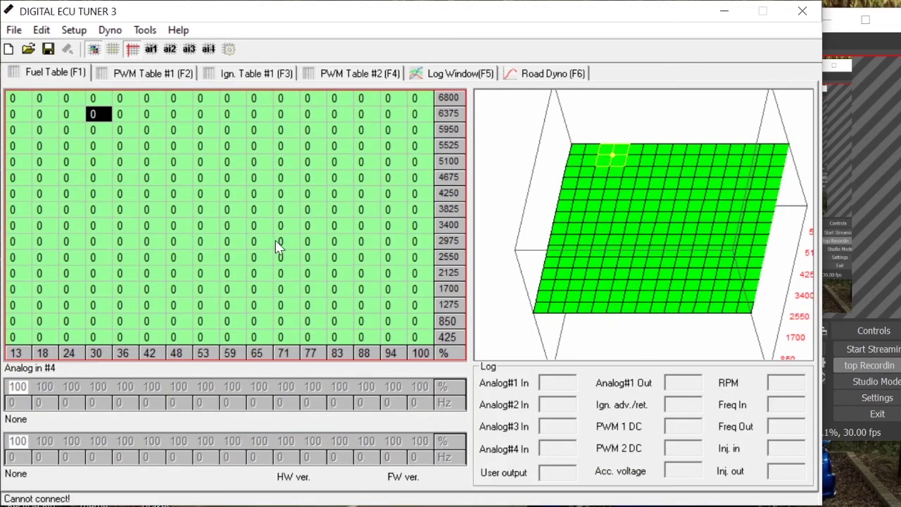
left_click(283, 227)
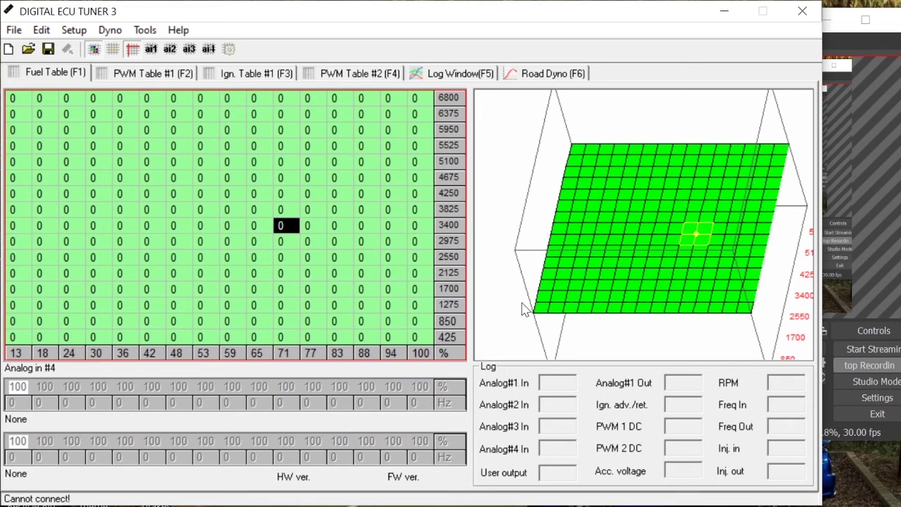
- Open the Log Window to view its empty graph scaled to 6800 RPM, AFR 12–20 and 0–5 V
left_click(430, 77)
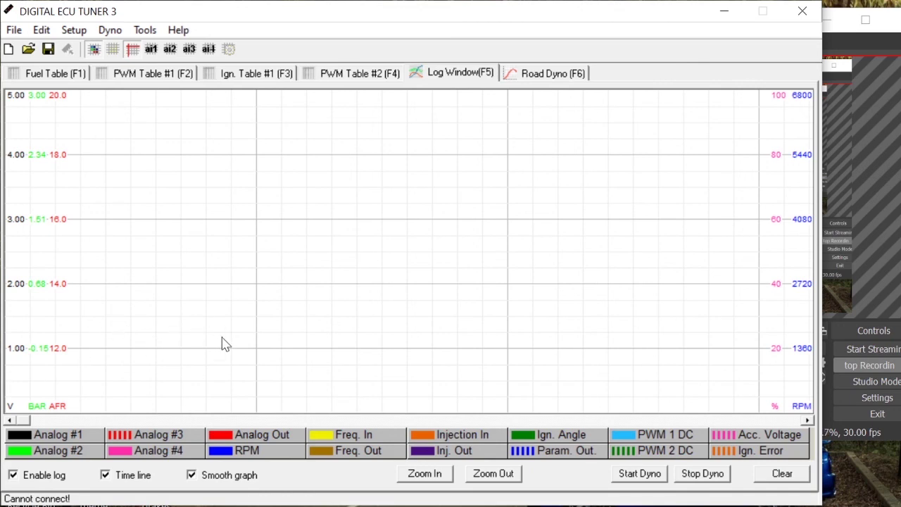
- Switch from the Log Window back to the Fuel Table (F1)
left_click(41, 76)
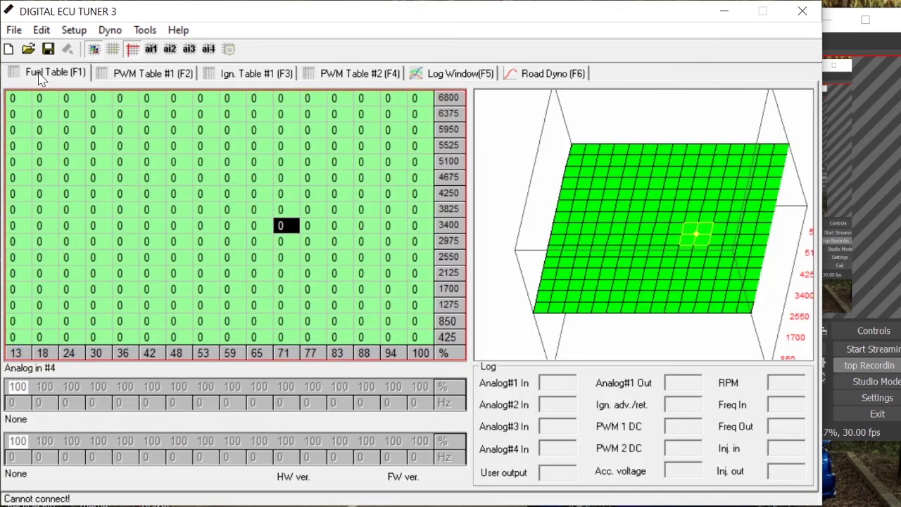